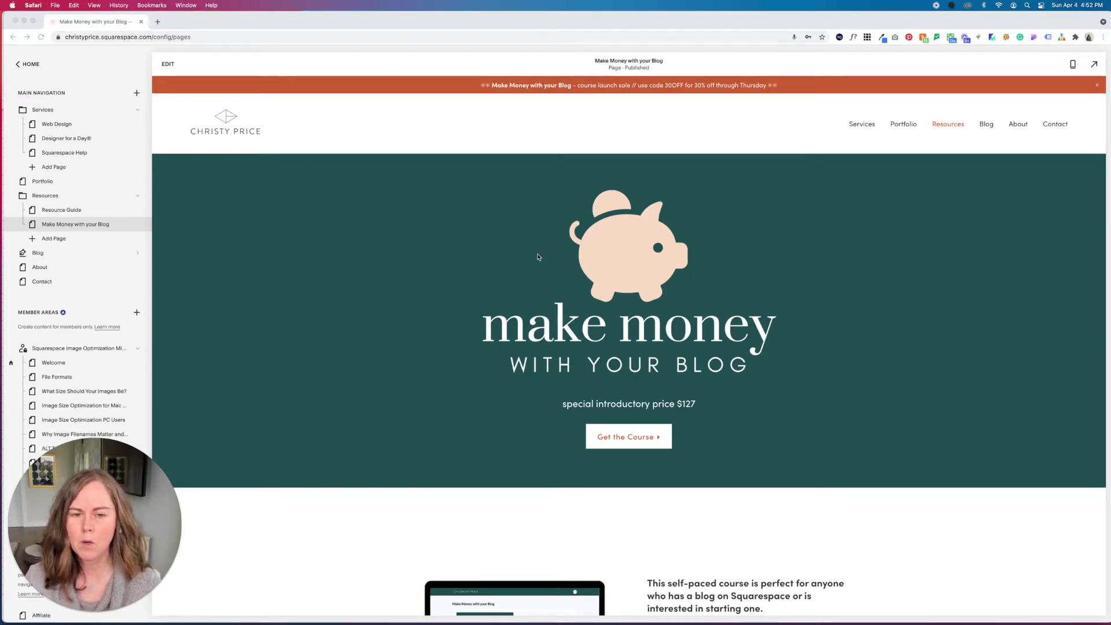
Step: Scroll through the course page and preview it in the mobile layout, then return to desktop
scroll(537, 257, down, 1)
scroll(538, 257, up, 1)
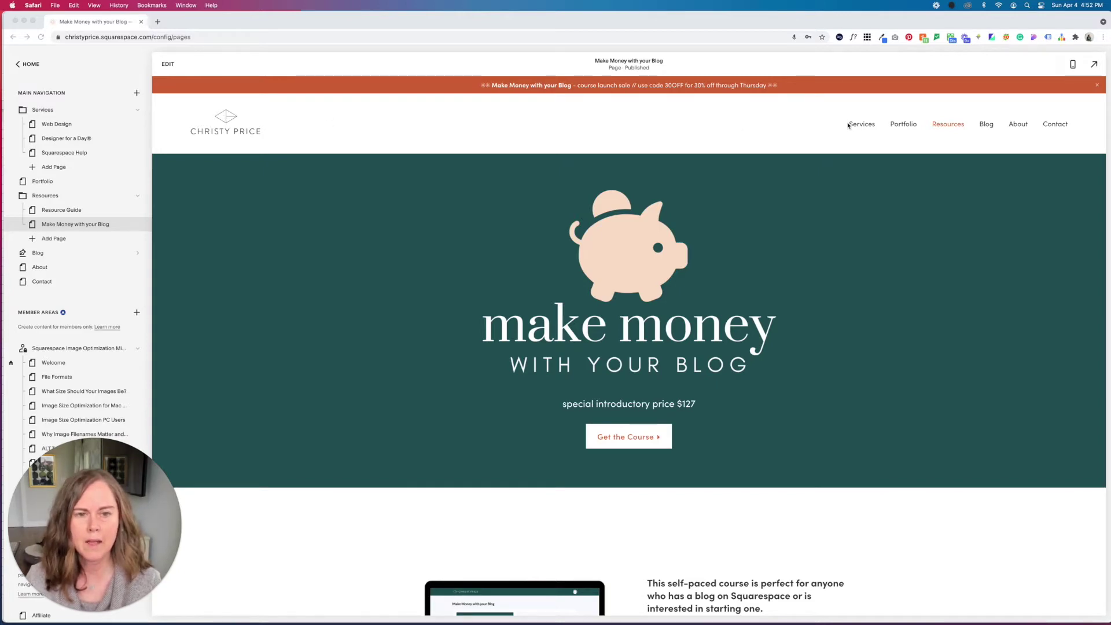
scroll(550, 191, down, 20)
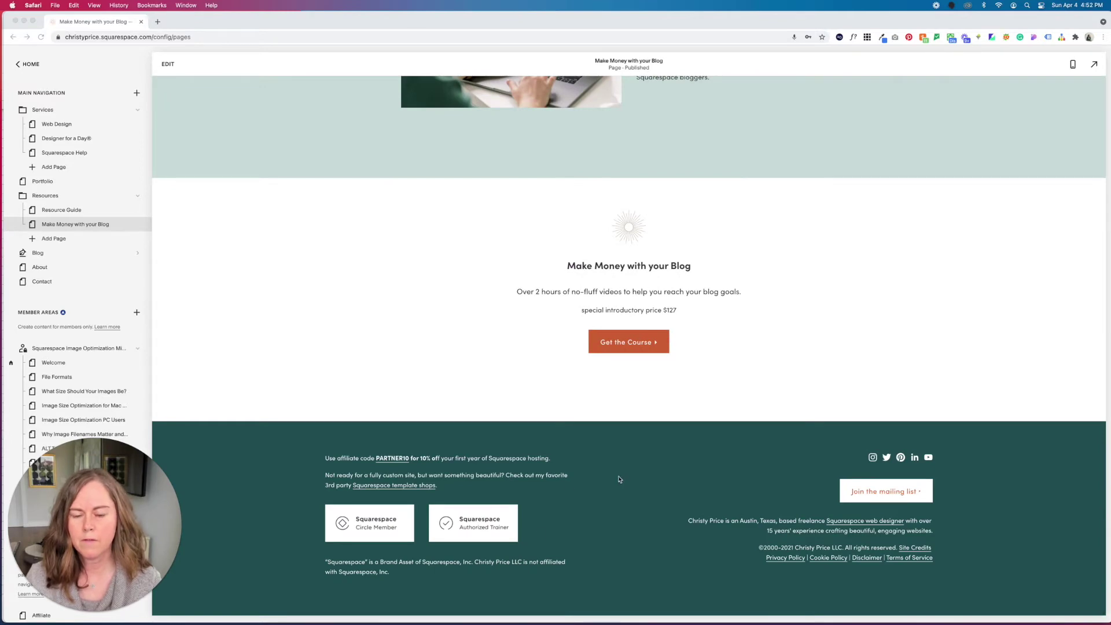
scroll(619, 479, up, 20)
click(1074, 65)
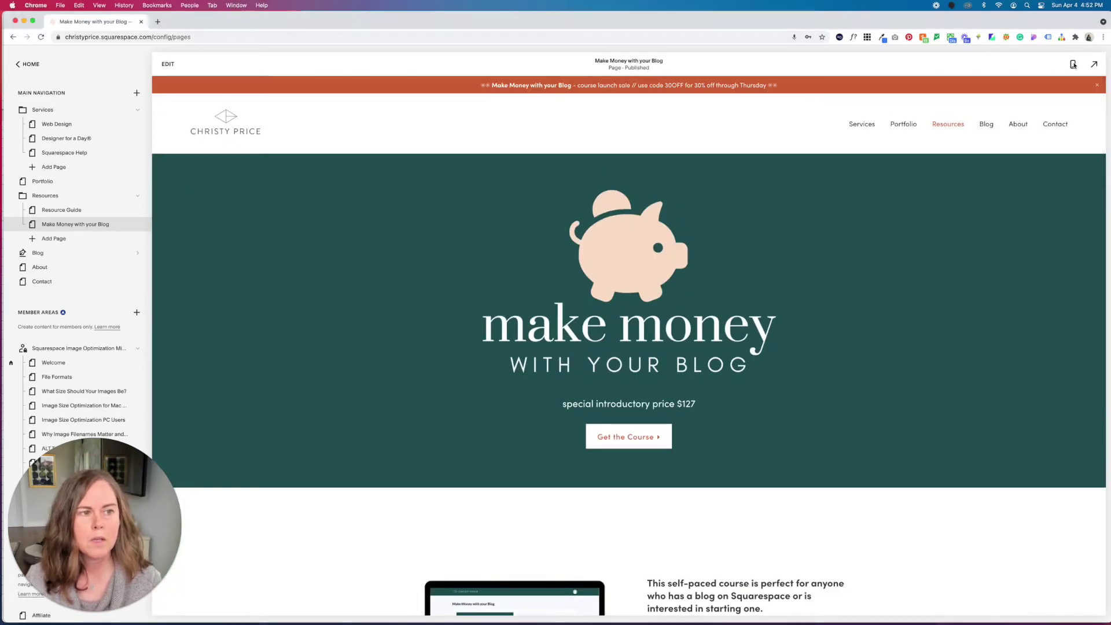
click(1074, 65)
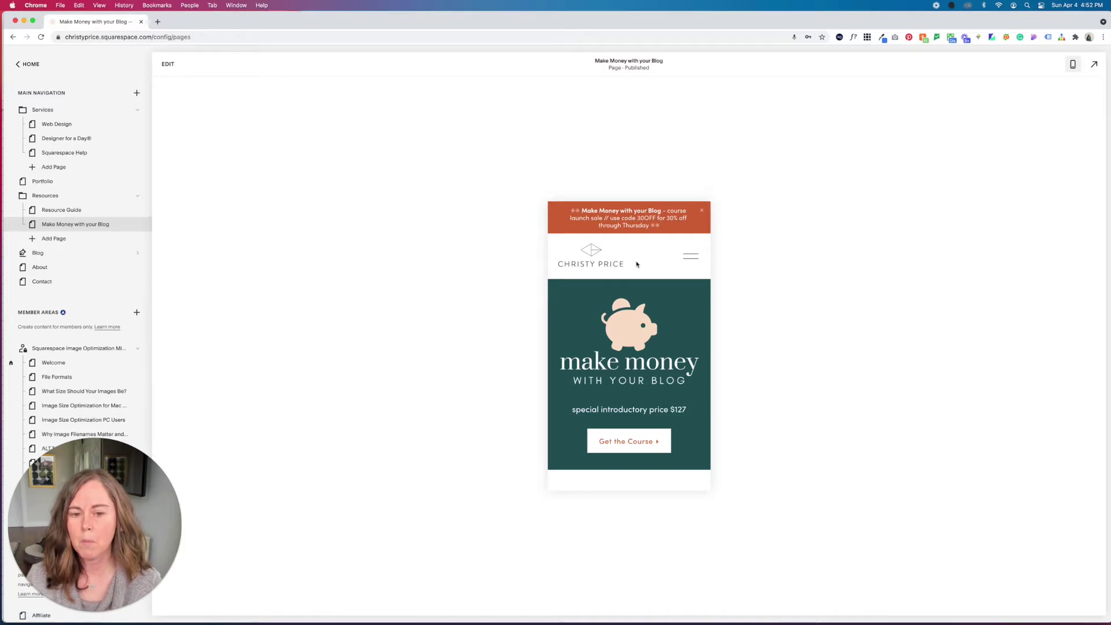
click(1074, 65)
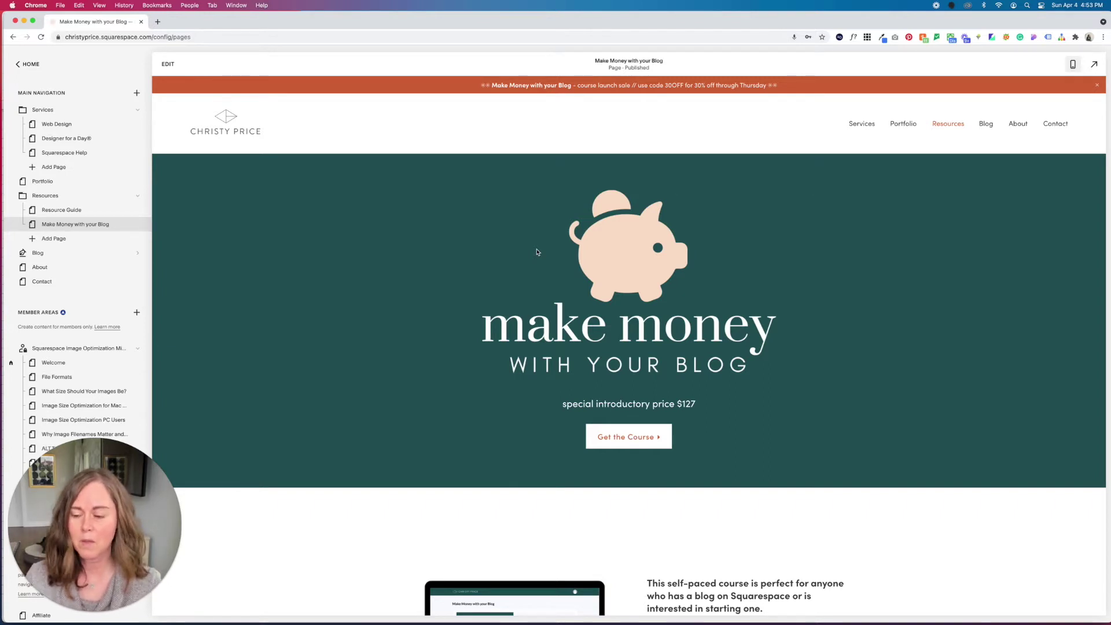
Step: Paste the display:none style block into the Make Money with your Blog page's Header Code Injection and save
mouse_move(136, 234)
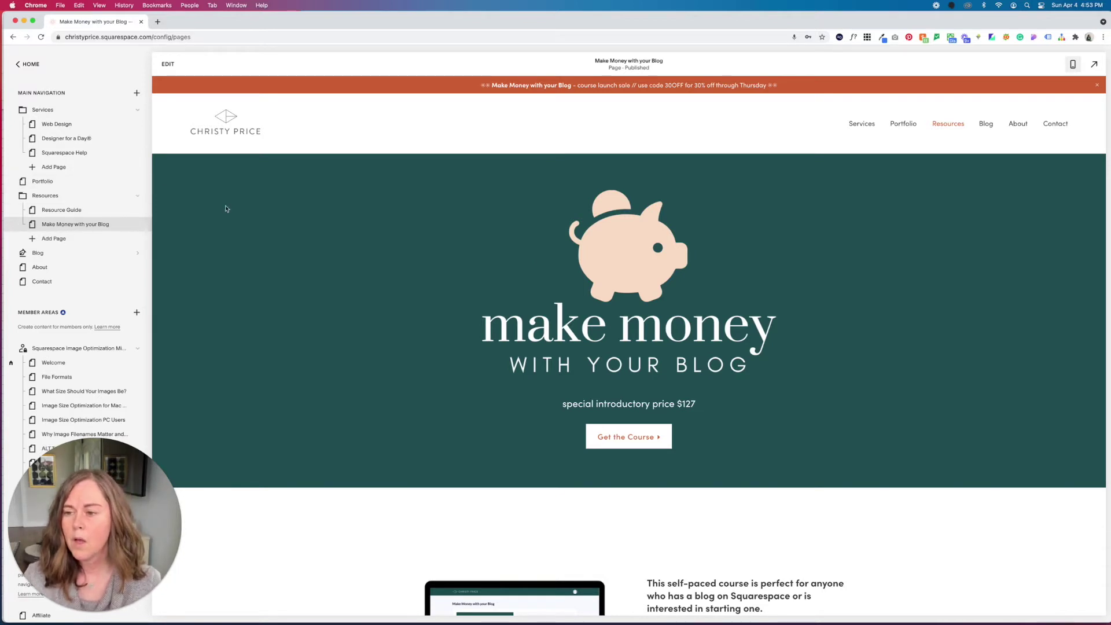
click(30, 64)
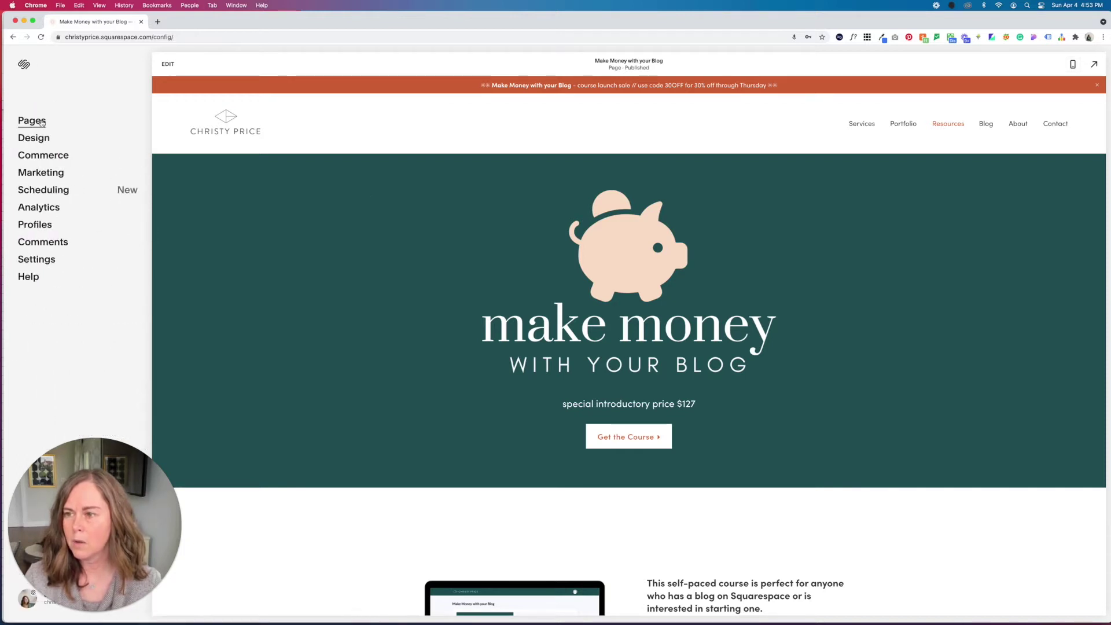
click(48, 104)
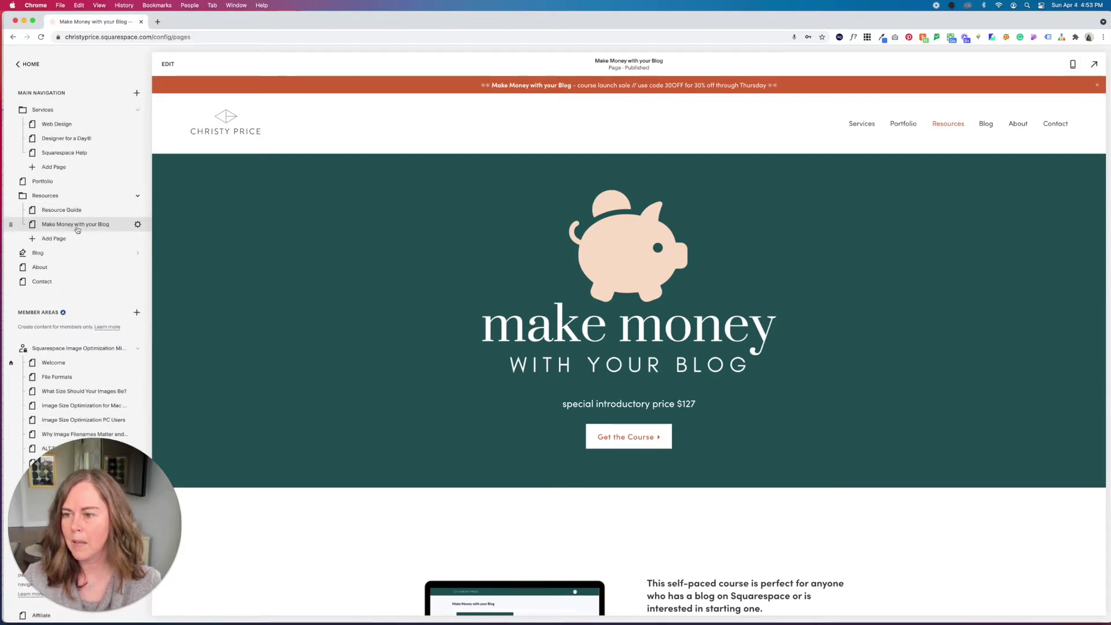
click(138, 225)
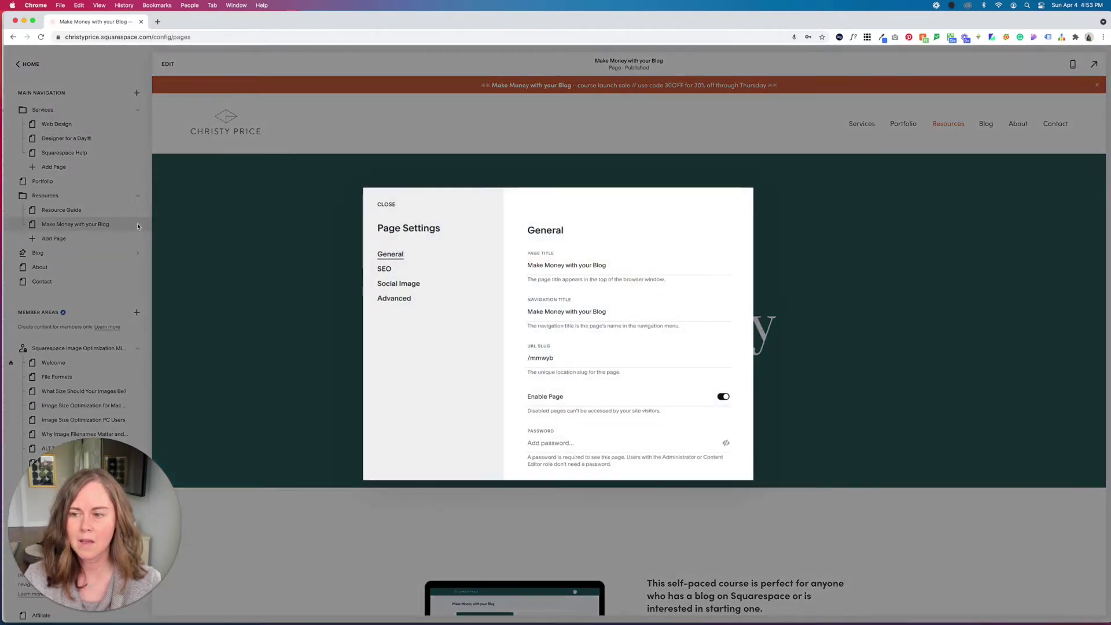
click(403, 300)
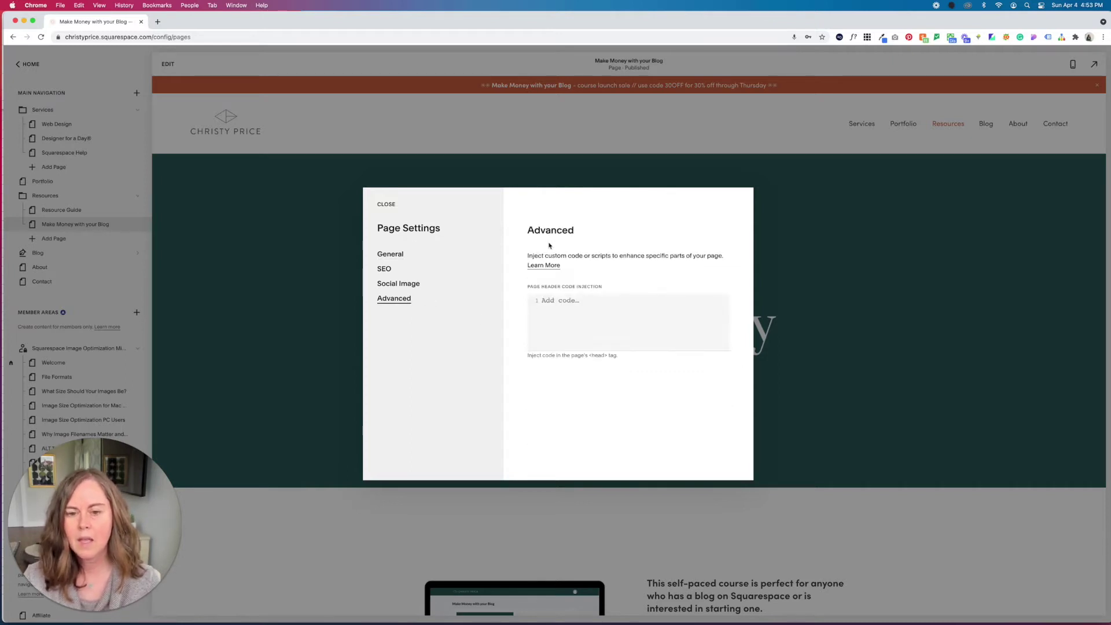
click(582, 304)
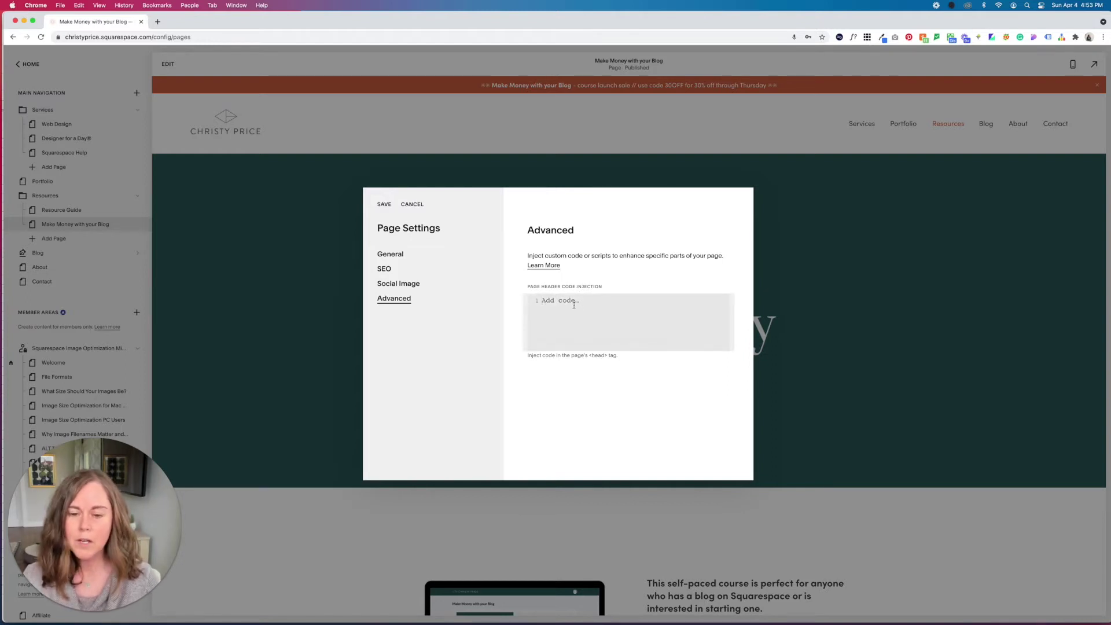
text(<style>   header, footer, .Mobile-bar-top, .sqs-announcement-bar-custom-location  {     display: none!important;   } </style>)
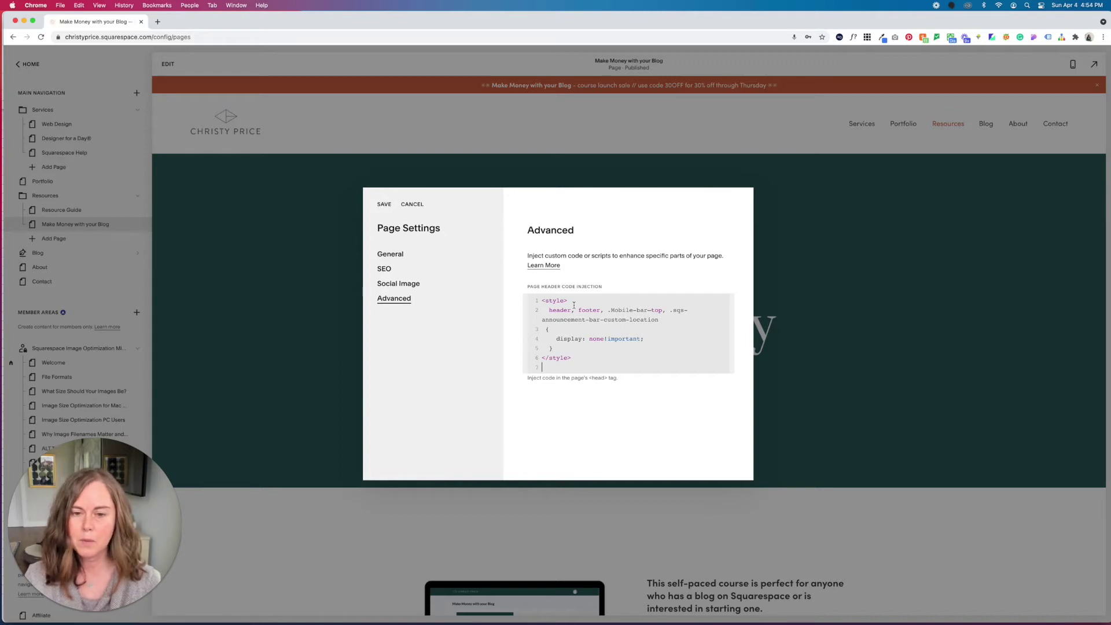
scroll(559, 303, down, 1)
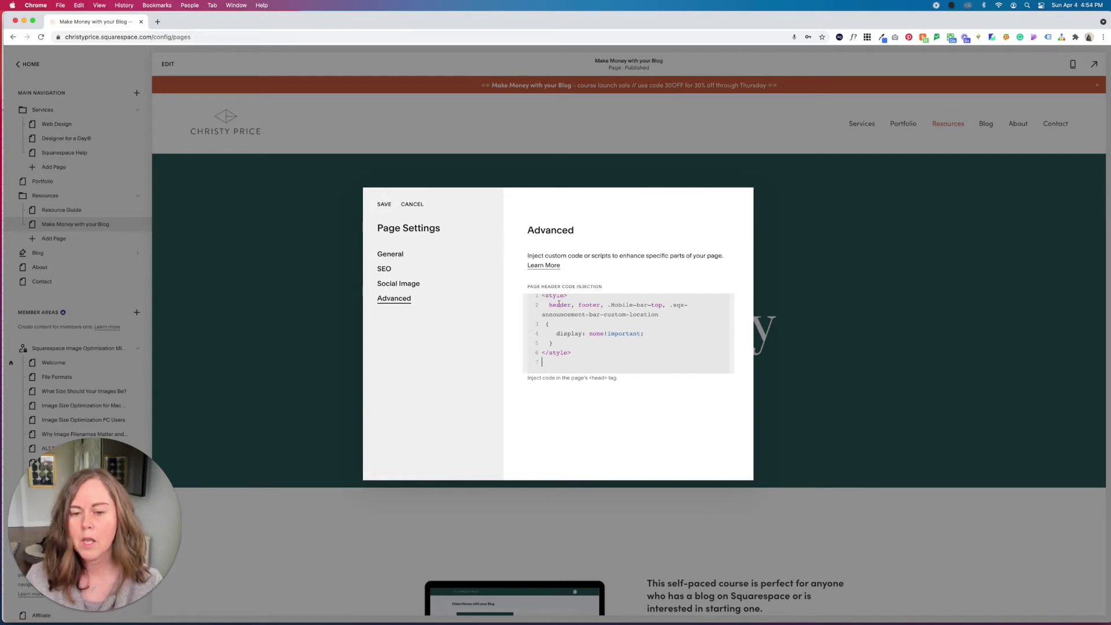
key(BackSpace)
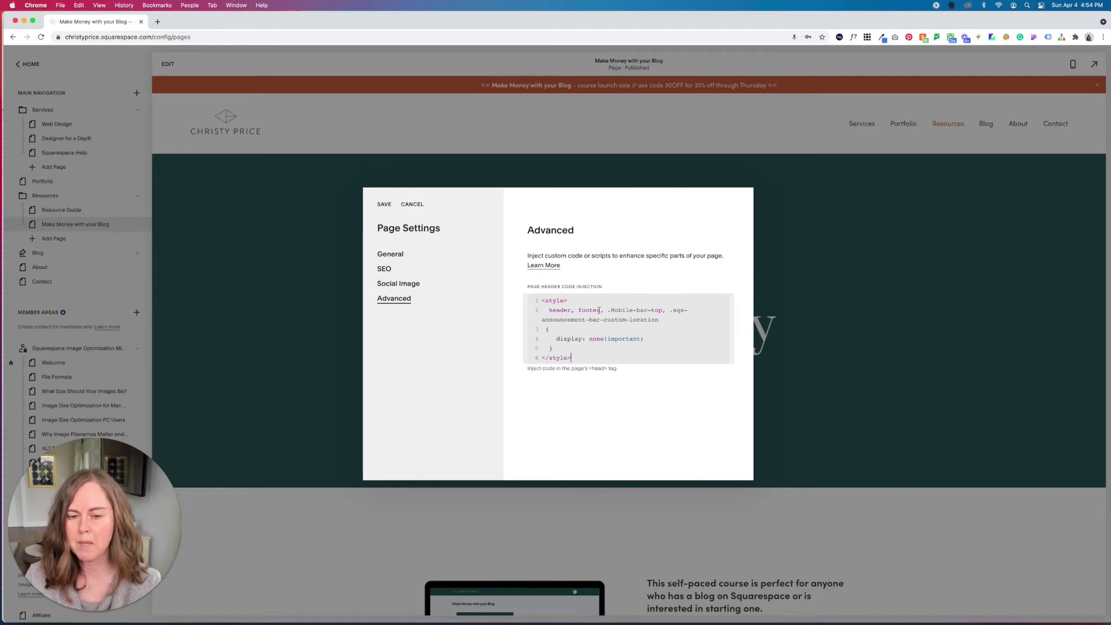
click(385, 204)
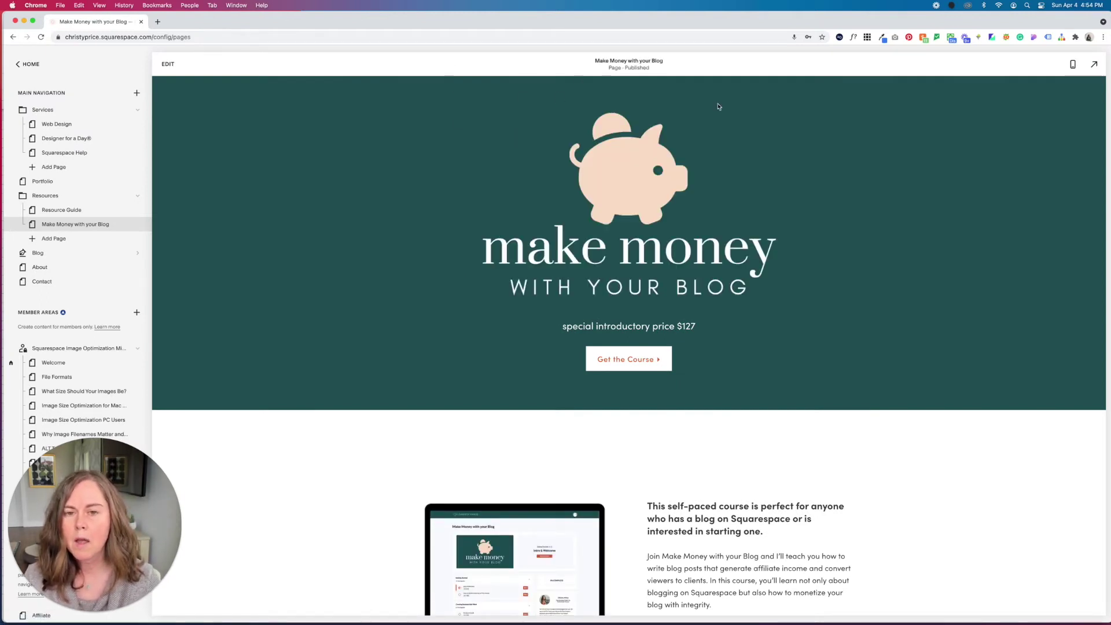
scroll(608, 307, down, 15)
scroll(612, 320, up, 10)
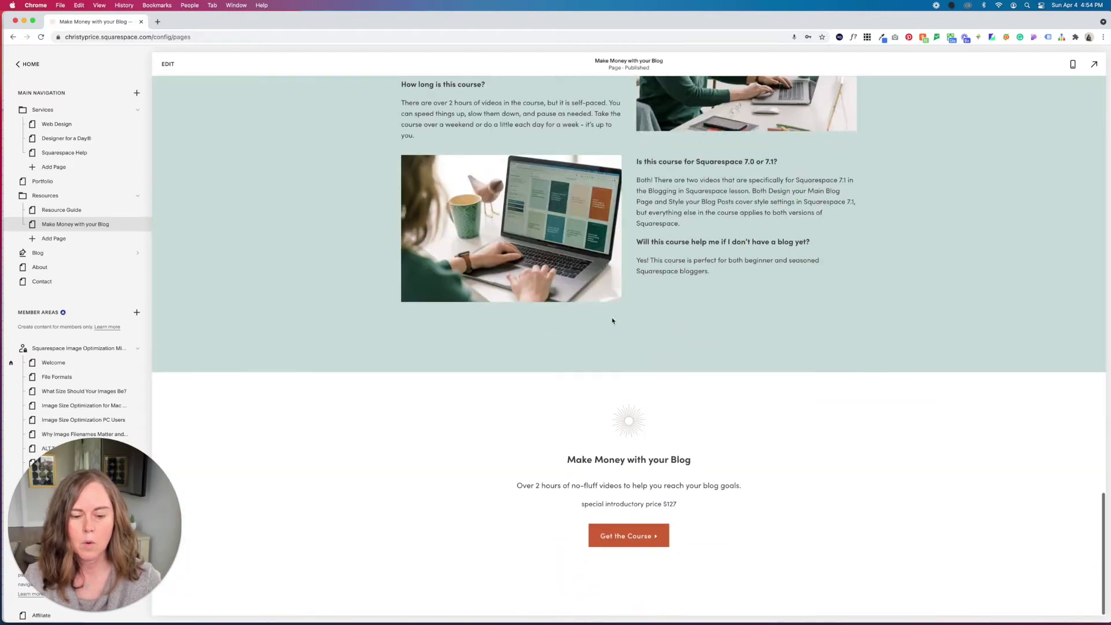
scroll(612, 320, up, 5)
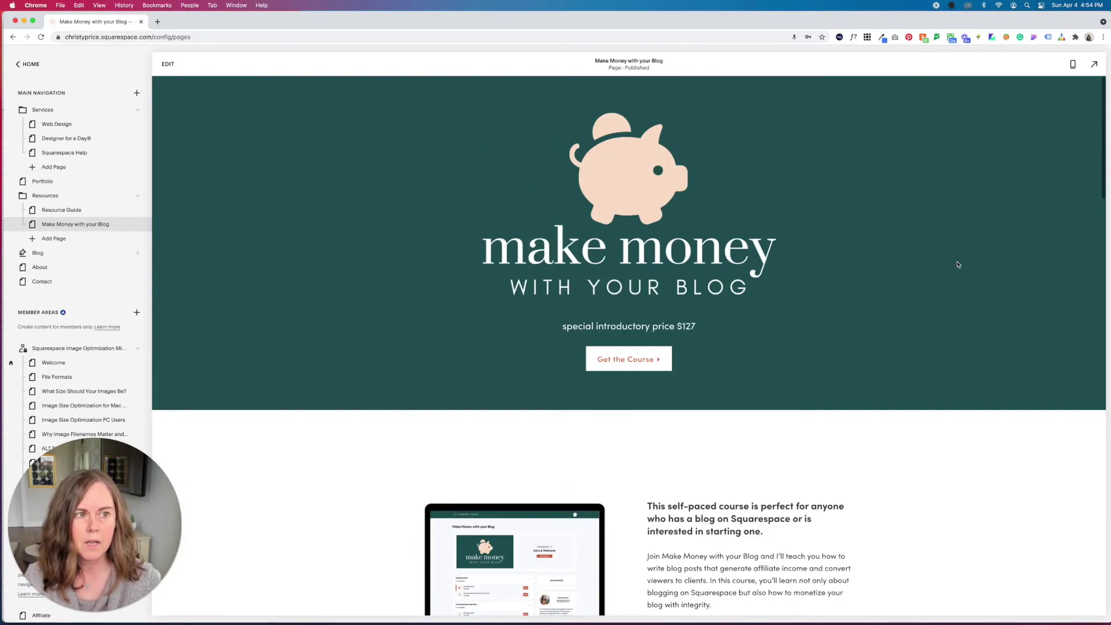
click(1073, 64)
scroll(658, 327, down, 10)
scroll(658, 327, down, 15)
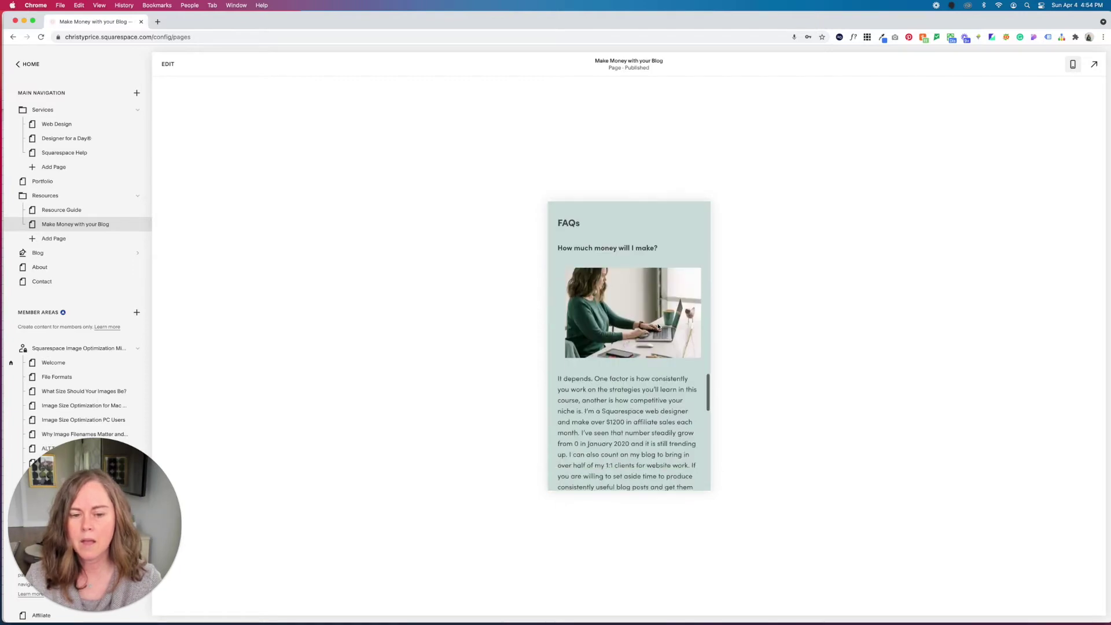
scroll(658, 327, up, 20)
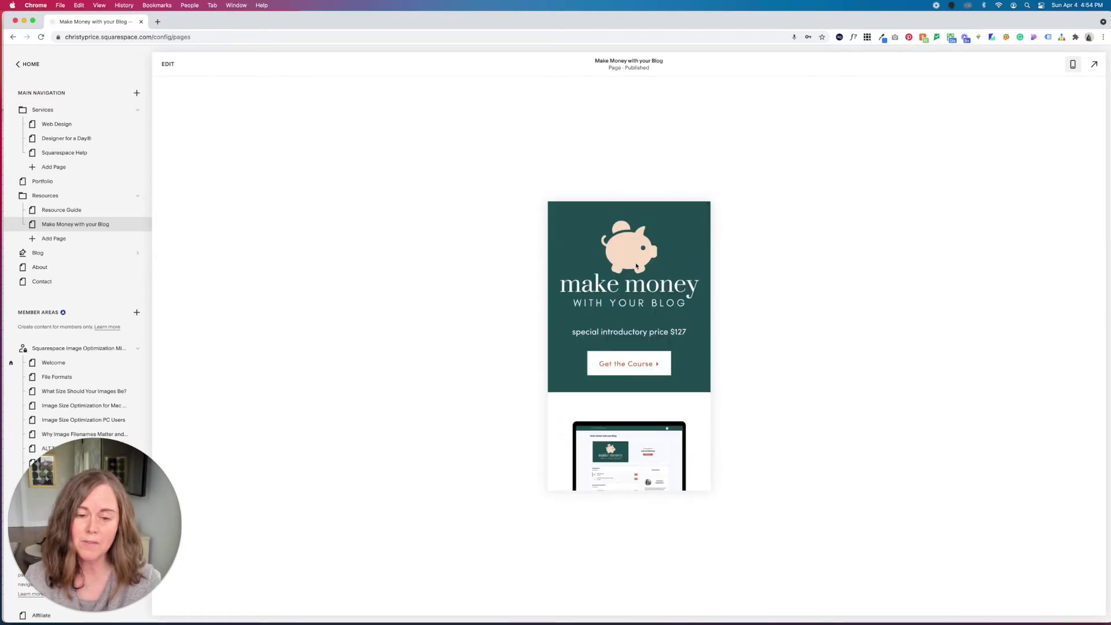
scroll(637, 299, down, 5)
scroll(637, 299, down, 10)
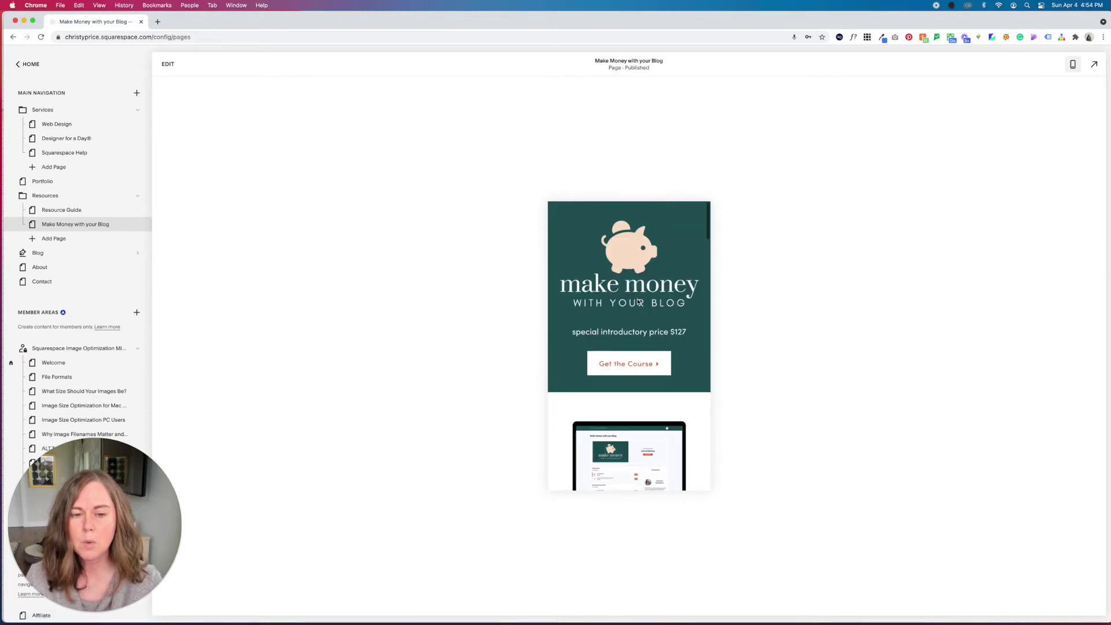
click(1072, 66)
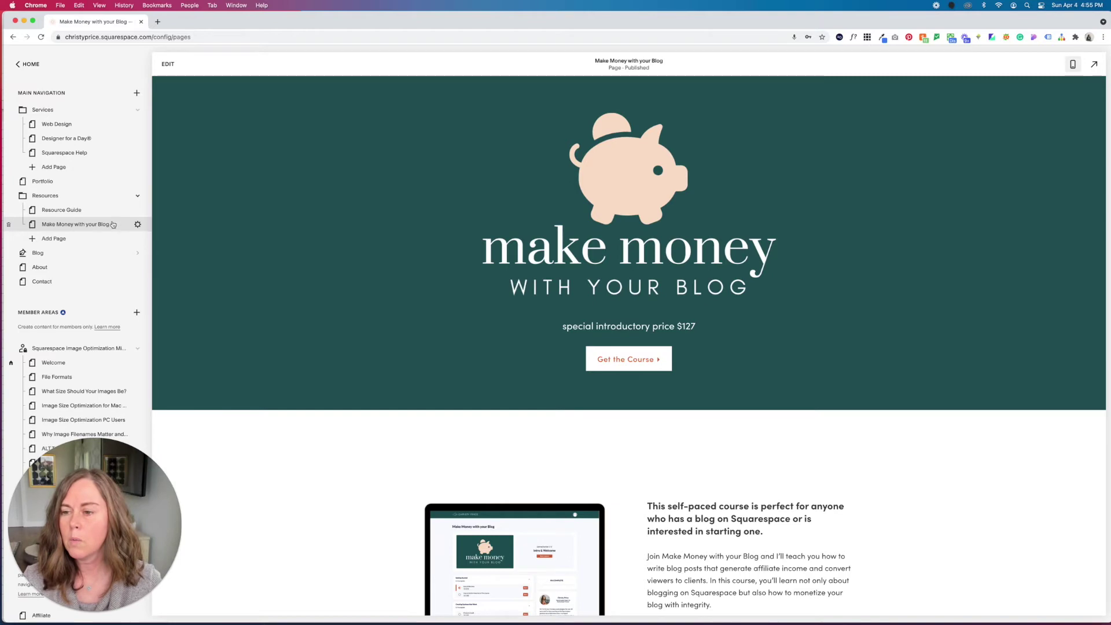
Step: Delete all six lines from the course page's Header Code Injection, close settings, and return Home
click(137, 225)
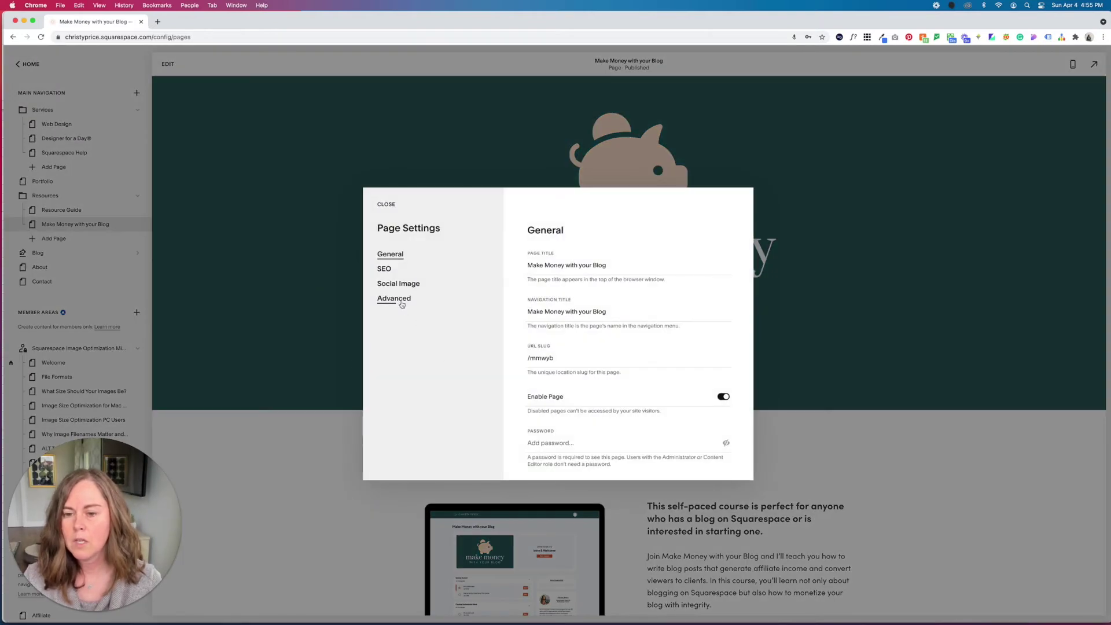
click(395, 298)
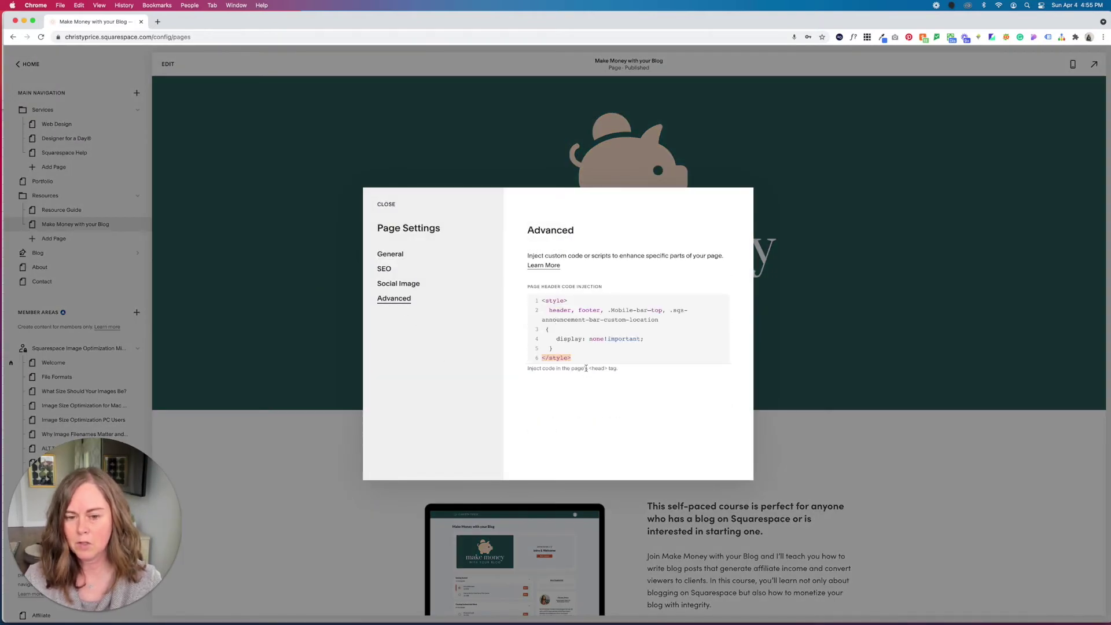
click(593, 360)
drag(593, 360, 515, 302)
key(BackSpace)
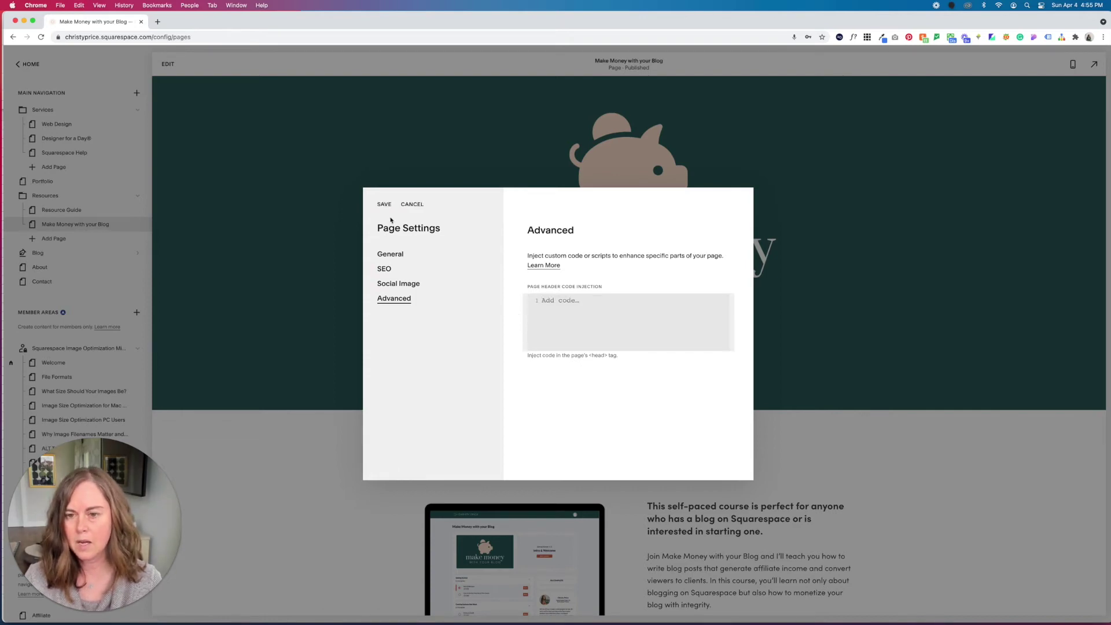
click(386, 204)
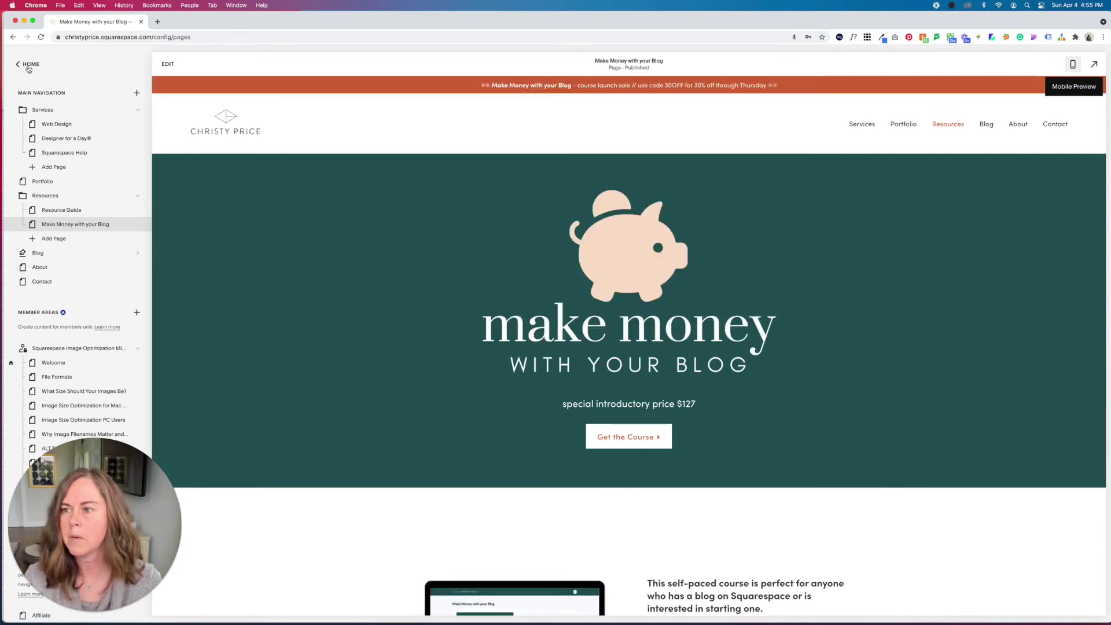
click(29, 67)
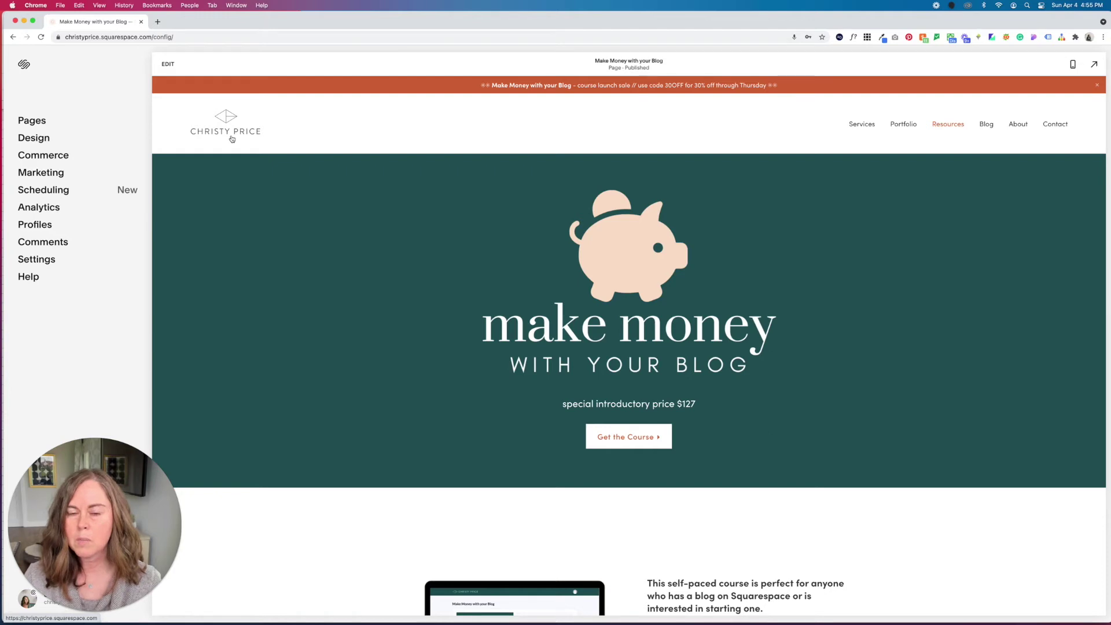
Step: In Design > Custom CSS, add a '/* mmwyb */' comment line above the existing code and show ID labels
click(45, 141)
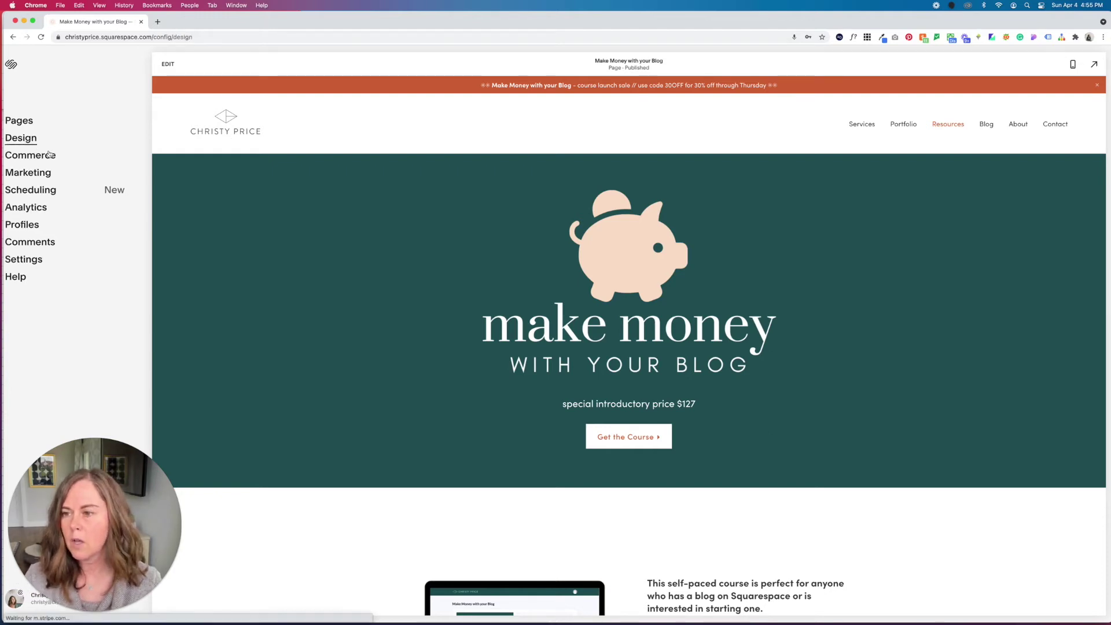
click(37, 322)
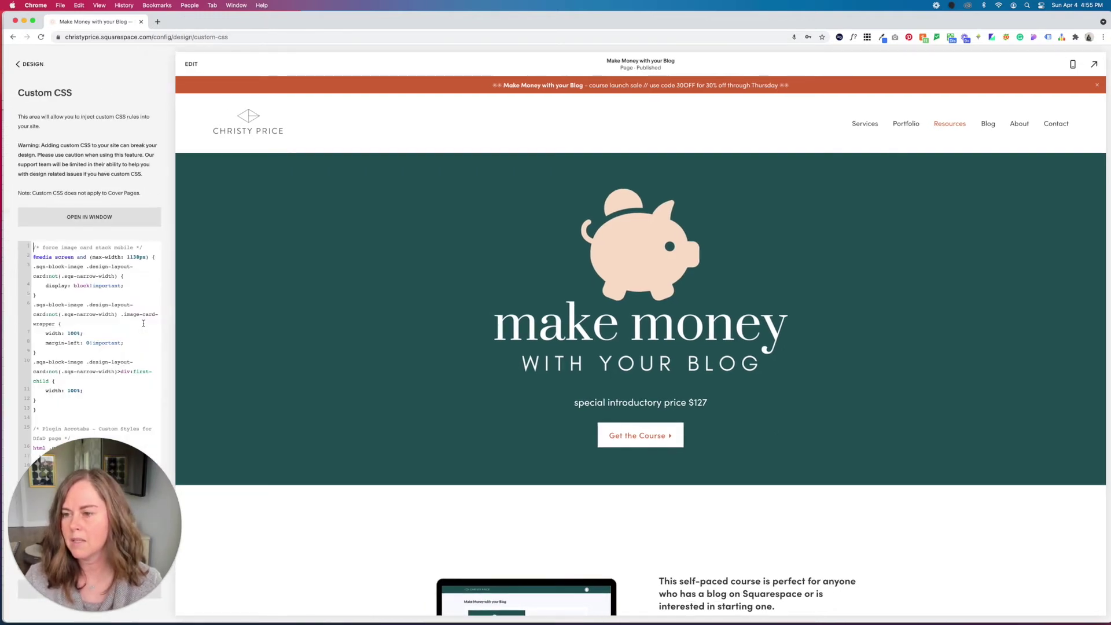
click(41, 248)
key(Return)
key(Return)
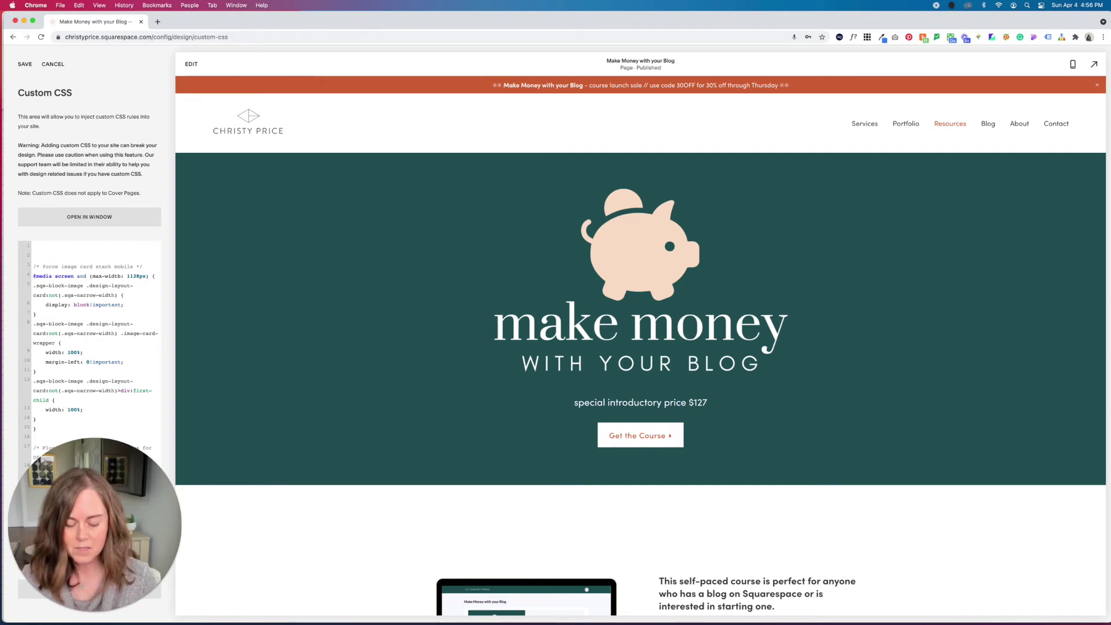
text(/)
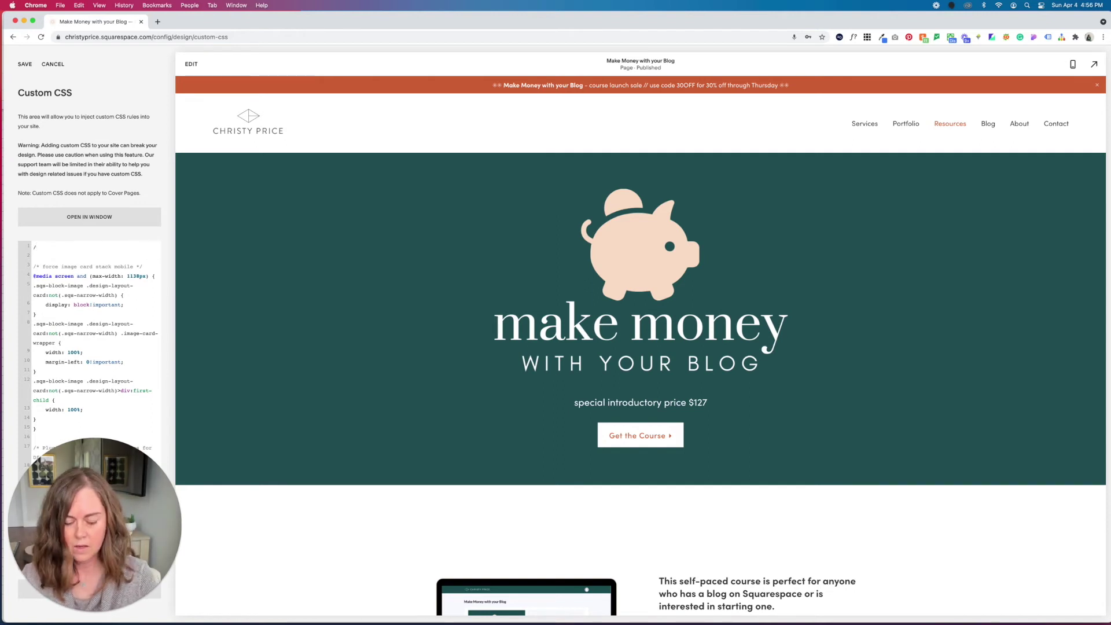
text(* */)
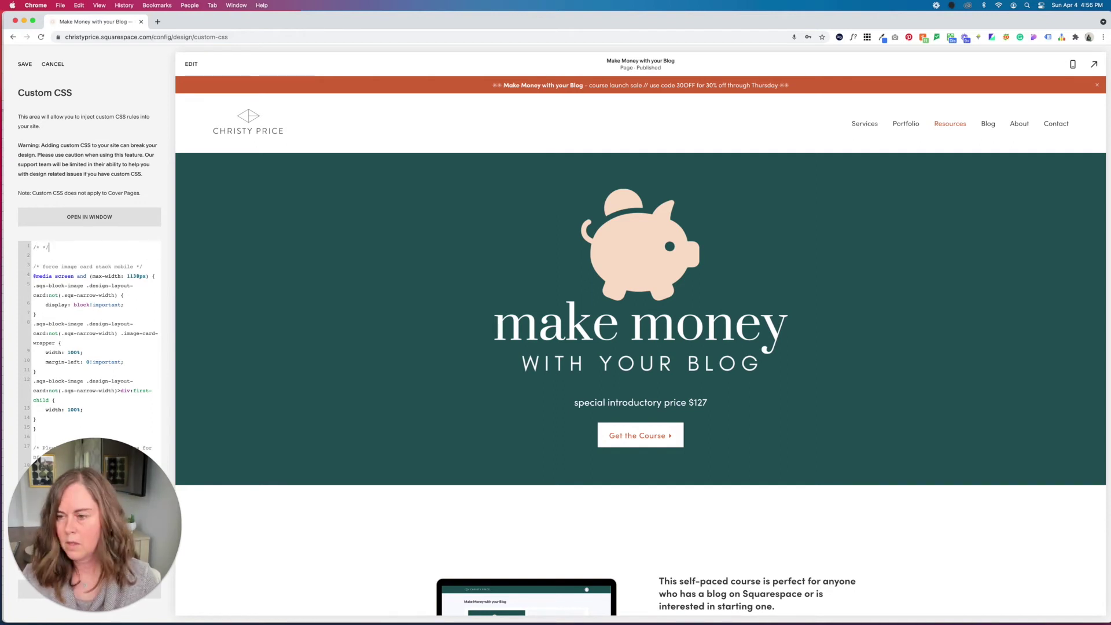
key(Left)
key(Left)
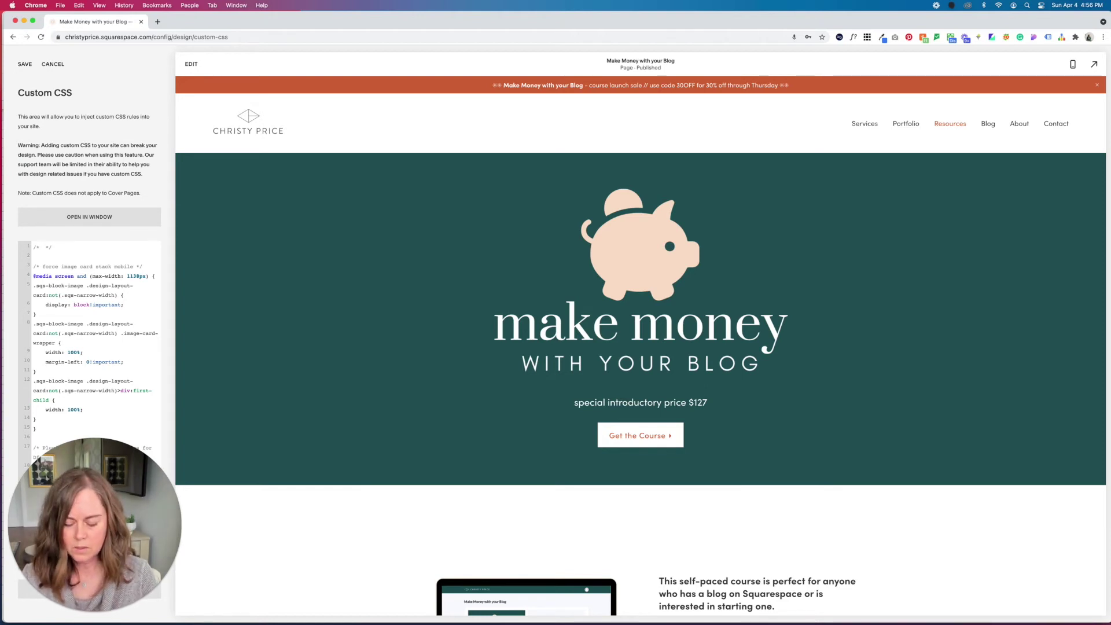
text(mmwyb)
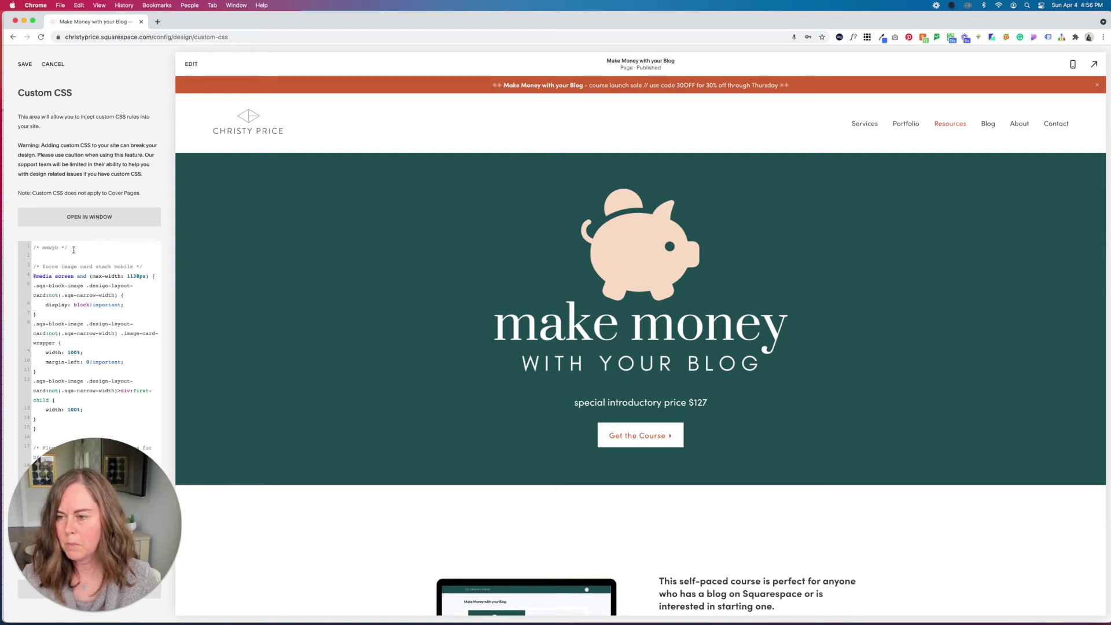
click(74, 248)
key(Return)
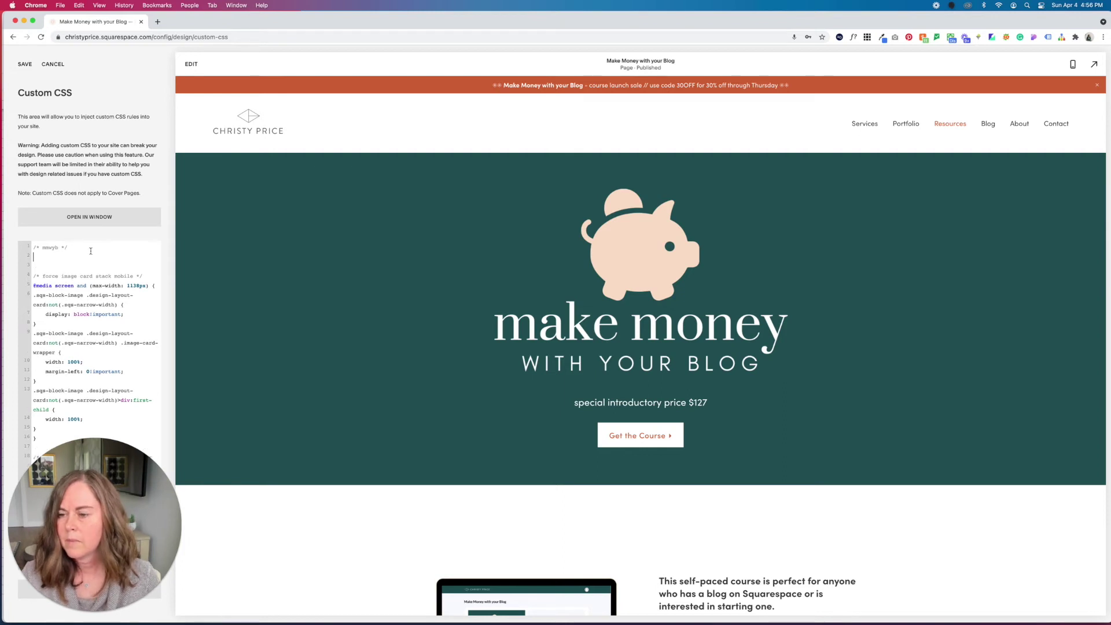
click(868, 37)
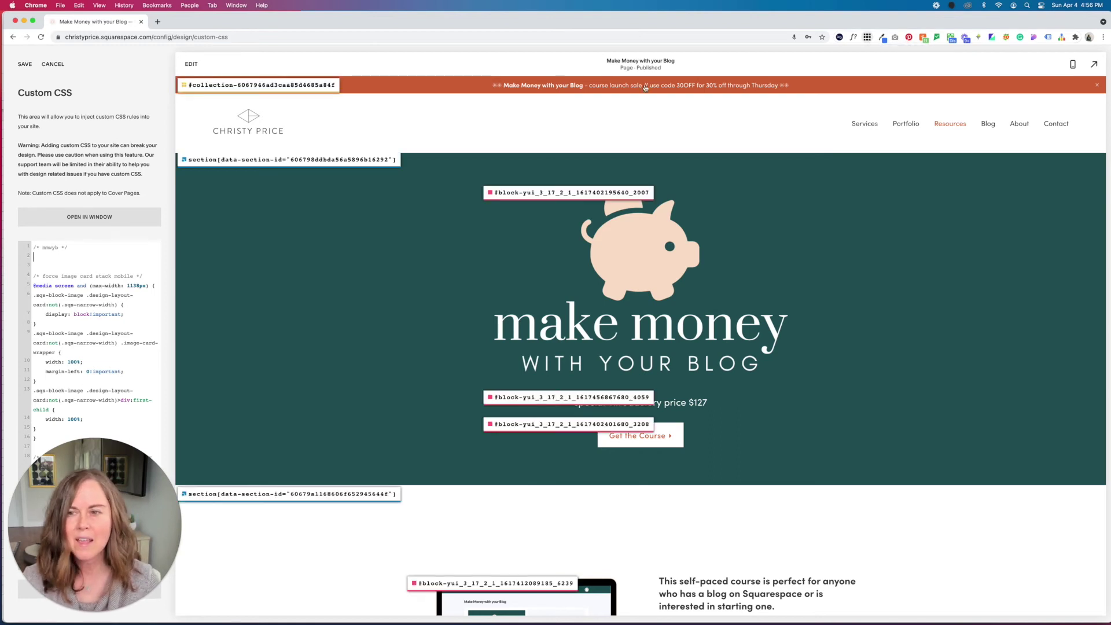
Step: Copy the page's collection ID and add a rule under it hiding header, footer, mobile bar and announcement bar
click(252, 88)
click(63, 259)
text(#collection-6067946ad3caa85d4685a84f)
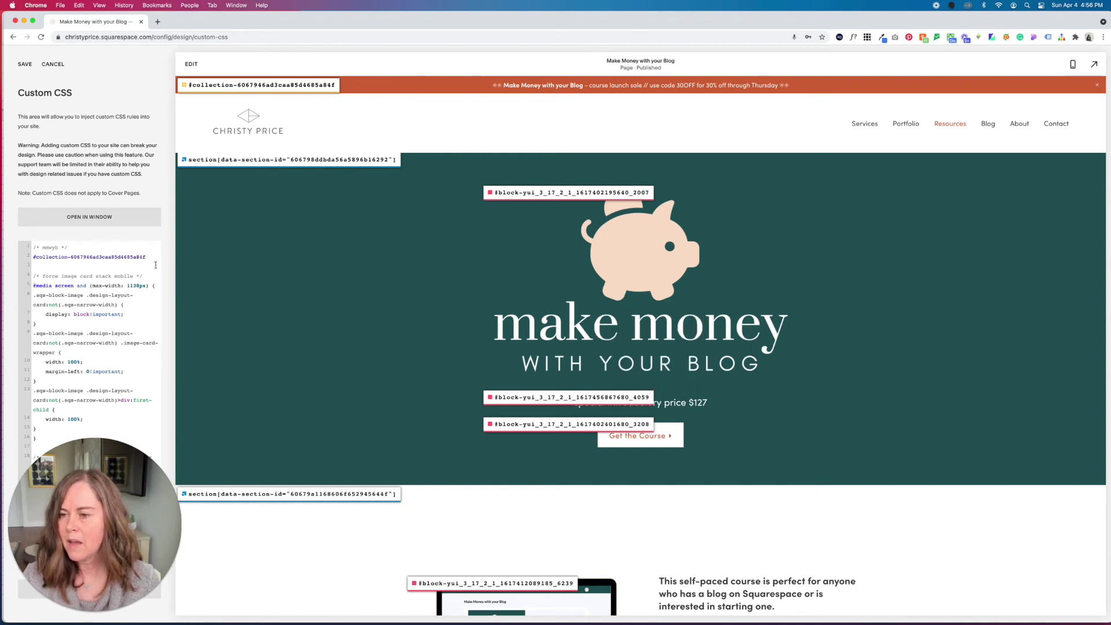
text({)
key(Return)
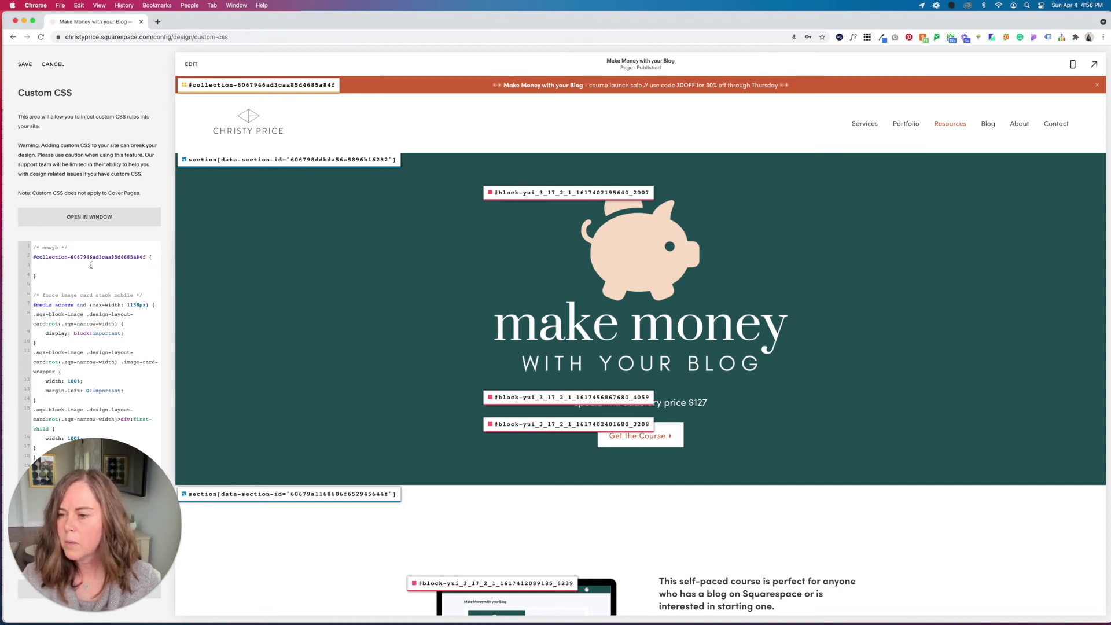
text(header, footer, .Mobile-bar-top, .sqs-announcement-bar-custom-location  {     display: none!important;   })
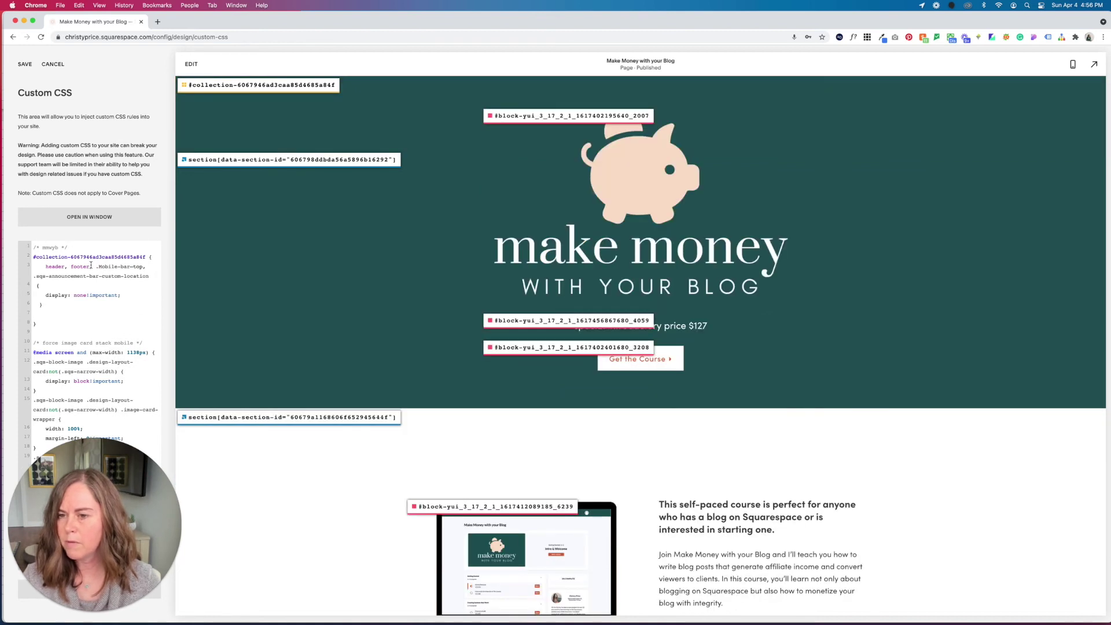
key(BackSpace)
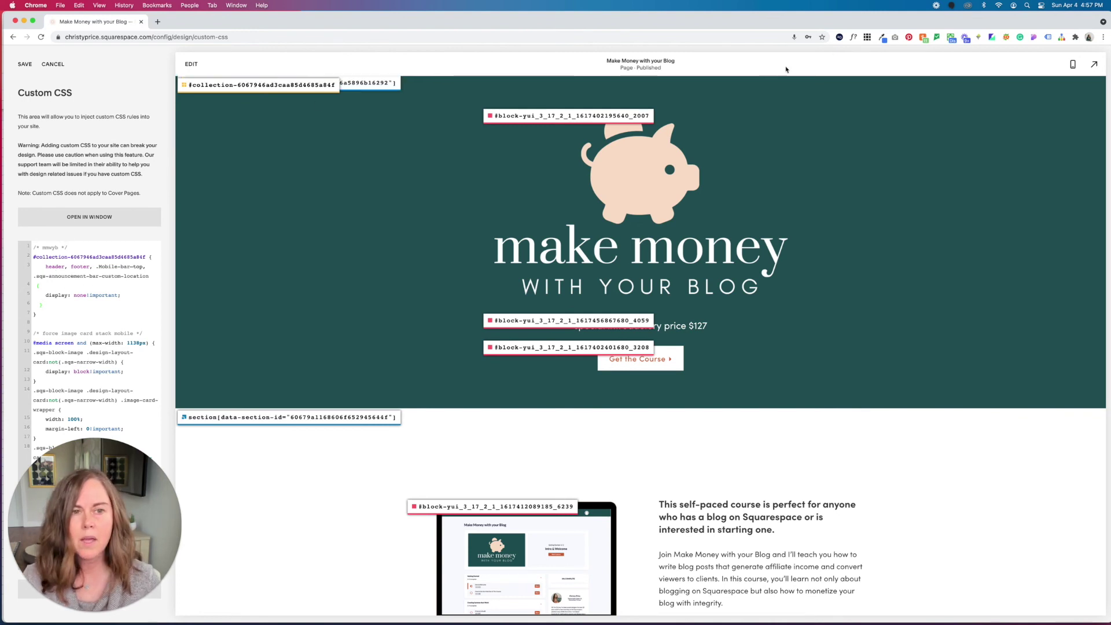
Step: Turn off the ID labels and scroll the preview to confirm the course page shows no header or footer
click(867, 37)
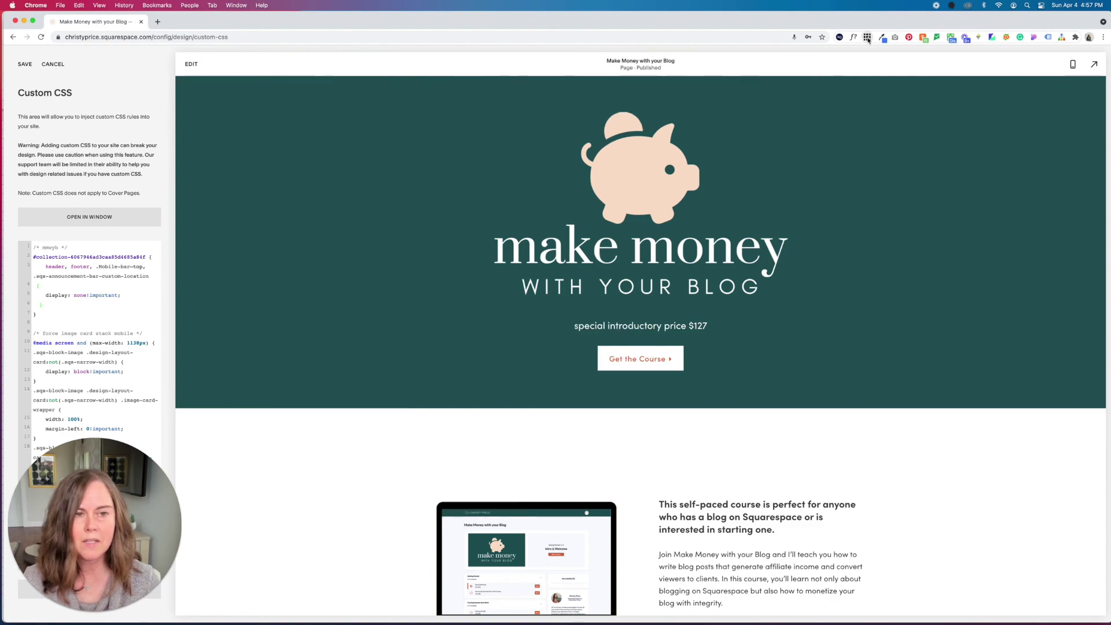
scroll(666, 173, down, 3)
scroll(666, 174, down, 15)
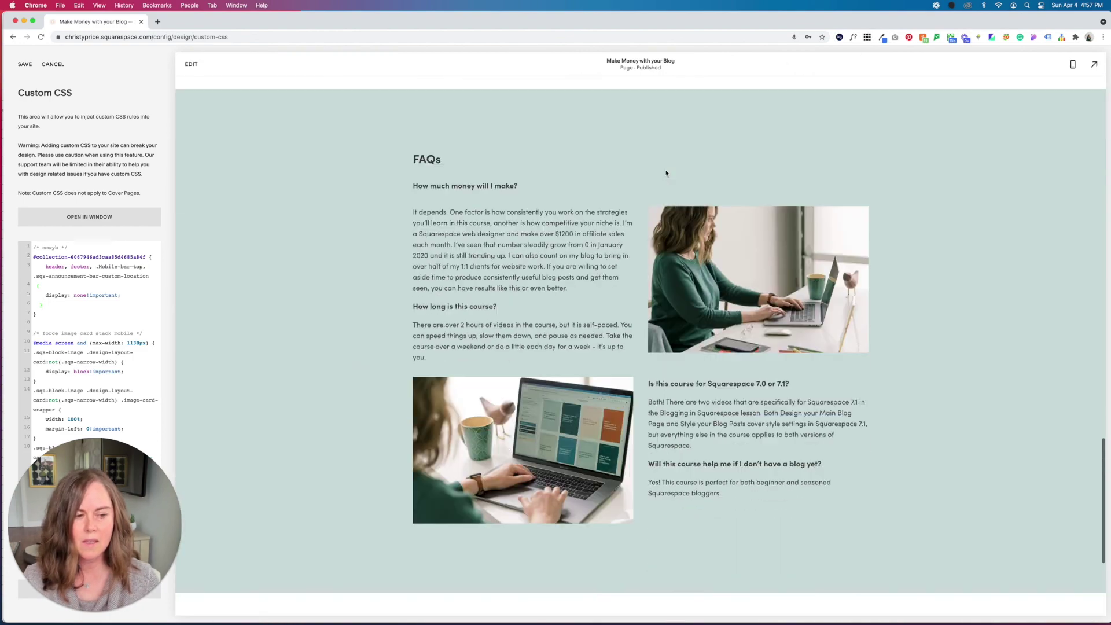
scroll(667, 173, up, 6)
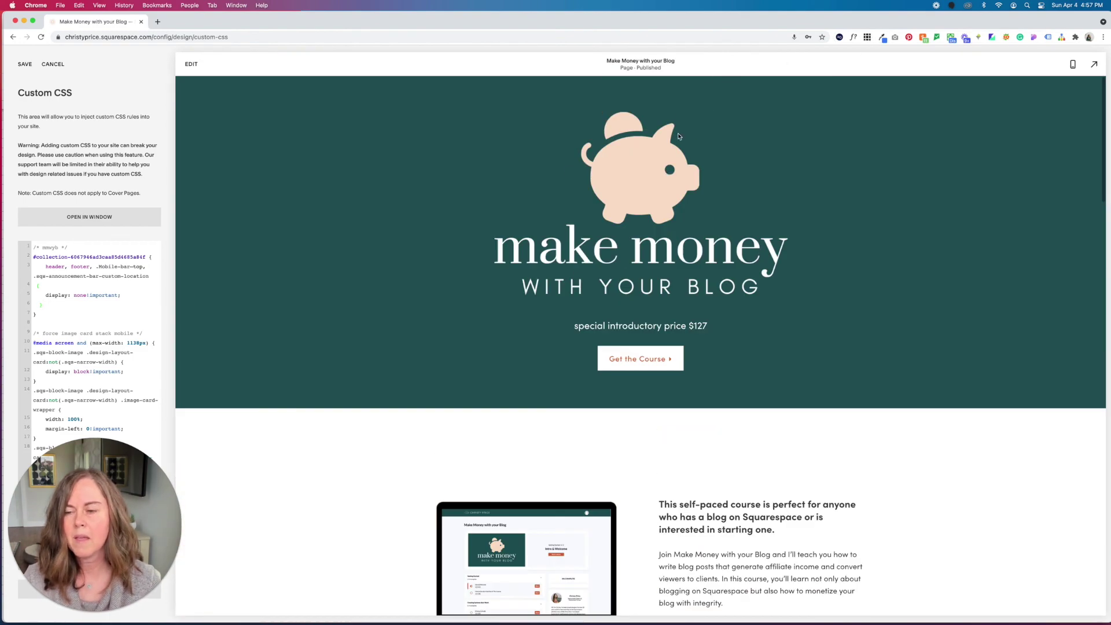